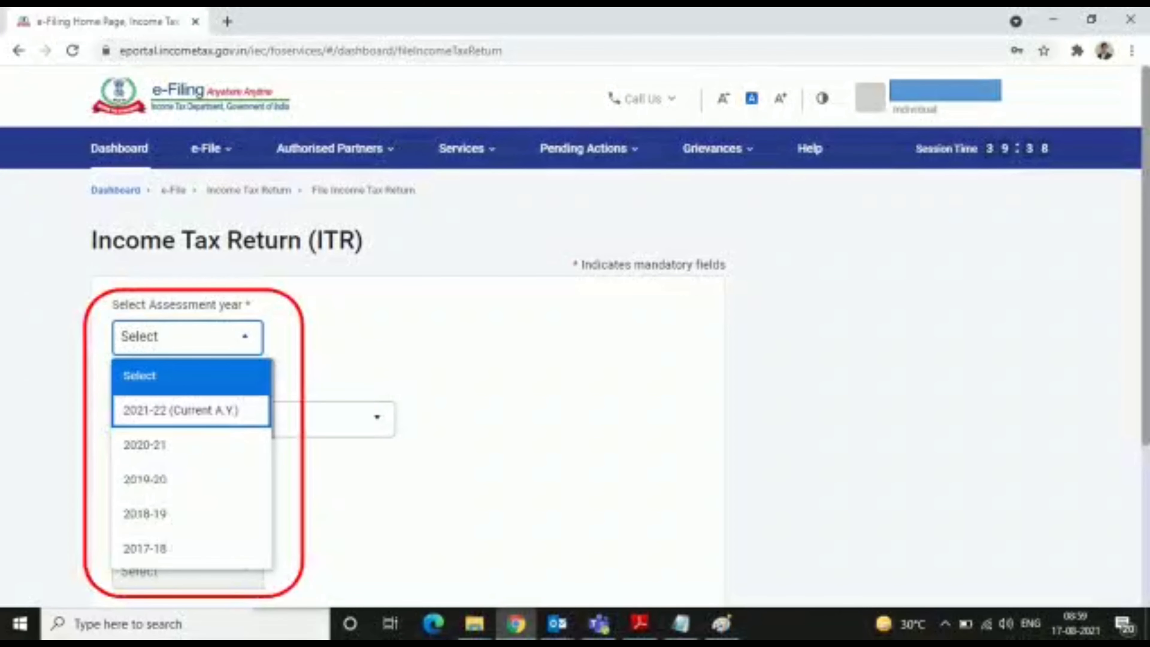
Select assessment year 2021-22 (Current A.Y.) for the income tax return and choose the online mode of filing
left_click(181, 410)
scroll(407, 363, "down", 3)
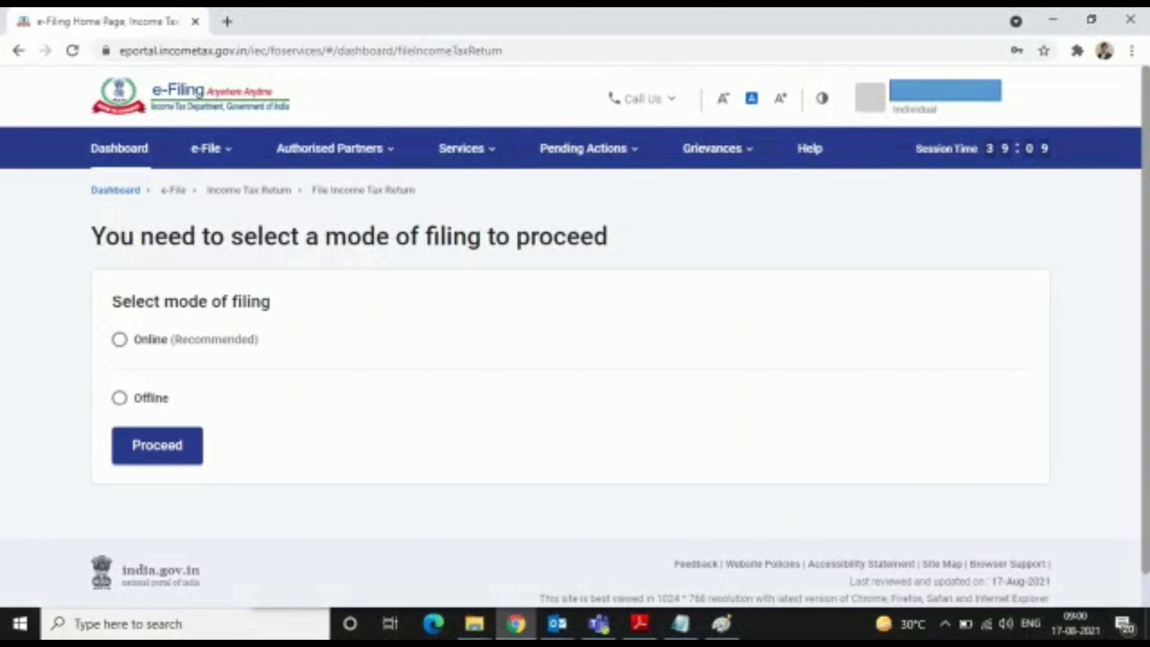
left_click(119, 339)
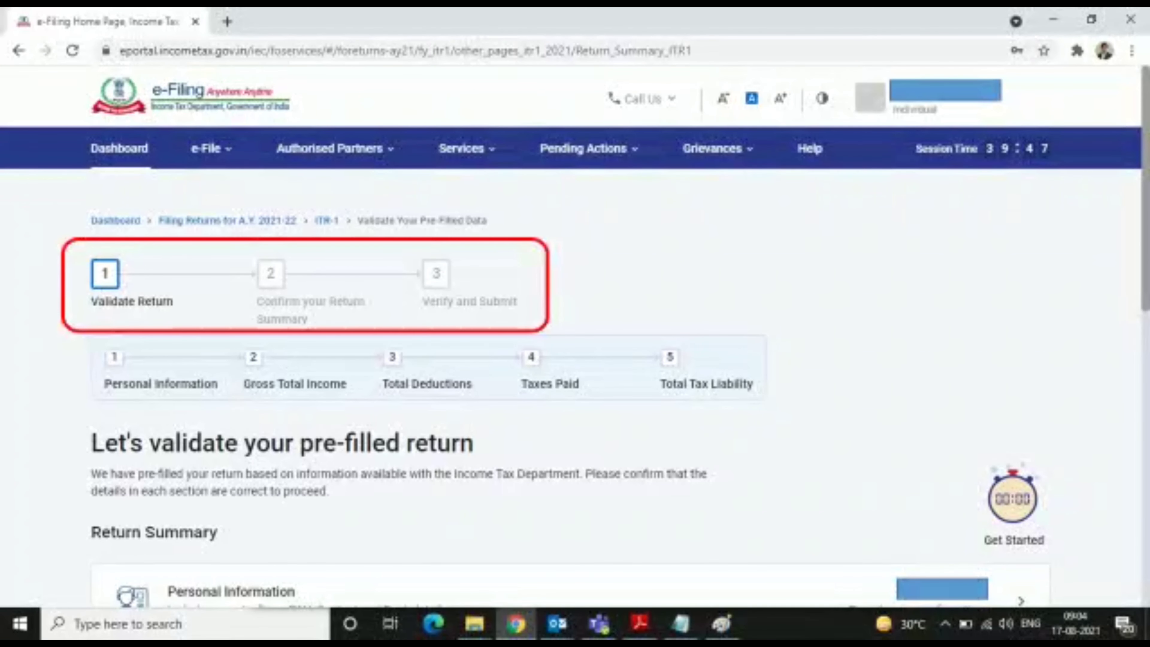
Open the Gross Total Income section and claim a House Rent Allowance exemption of ₹1,12,214, with no other salary exemptions
scroll(575, 362, "down", 3)
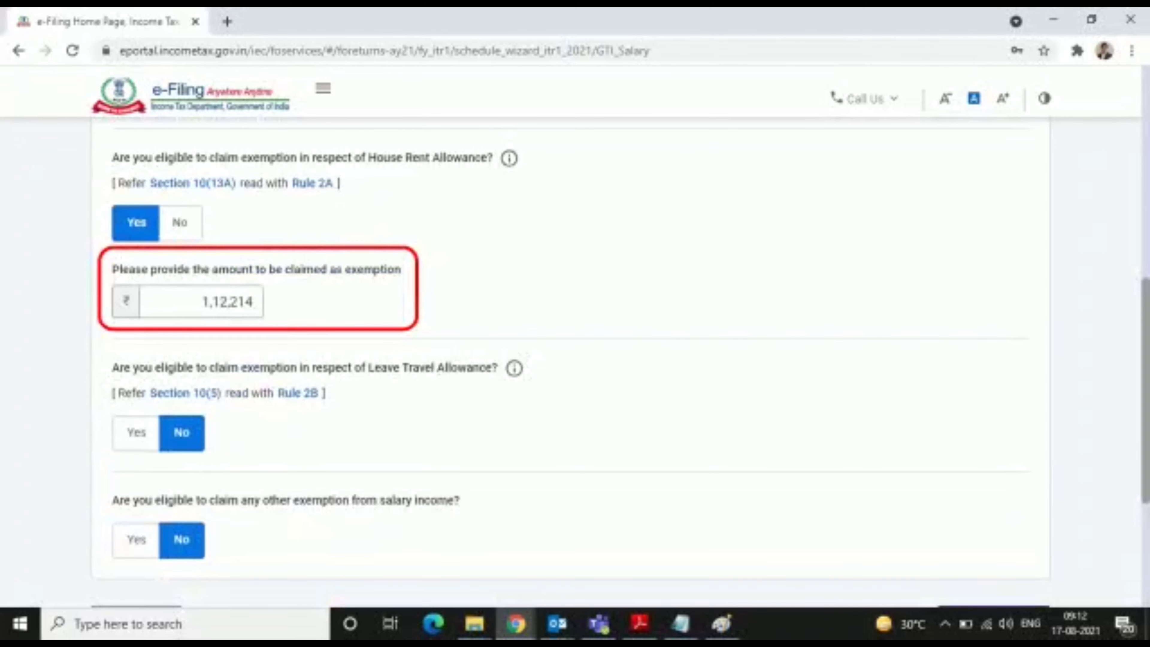
scroll(570, 317, "down", 2)
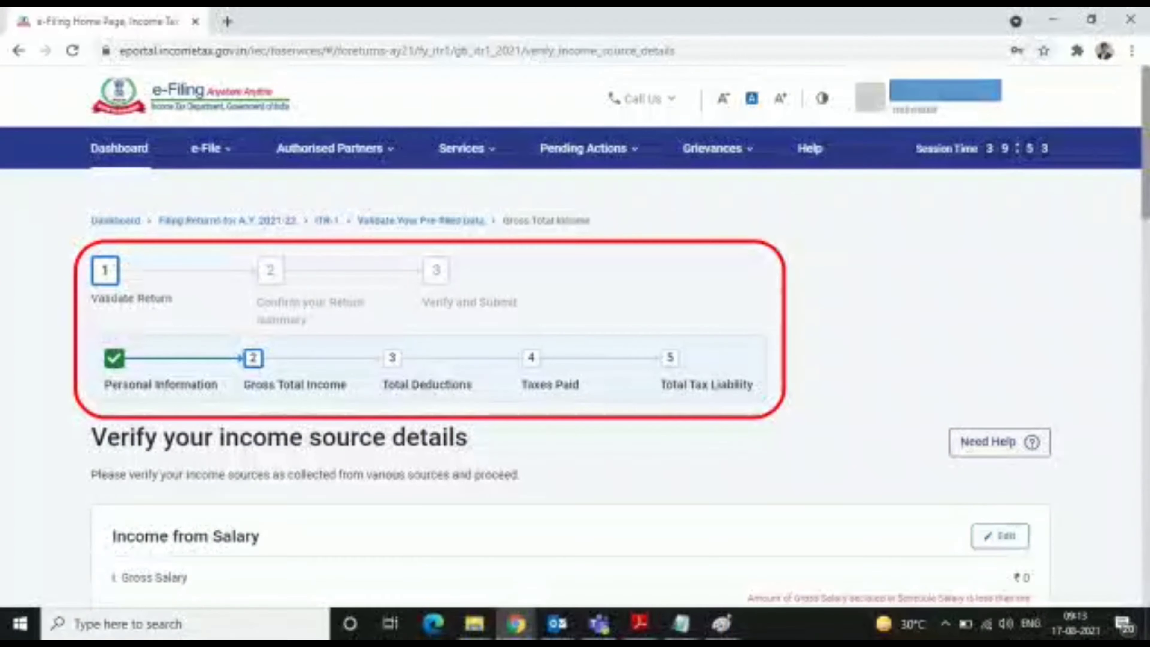
Edit the income from salary by filling in the section 17(1) salary, and check the exempt allowances and section 16 deductions
scroll(575, 362, "down", 3)
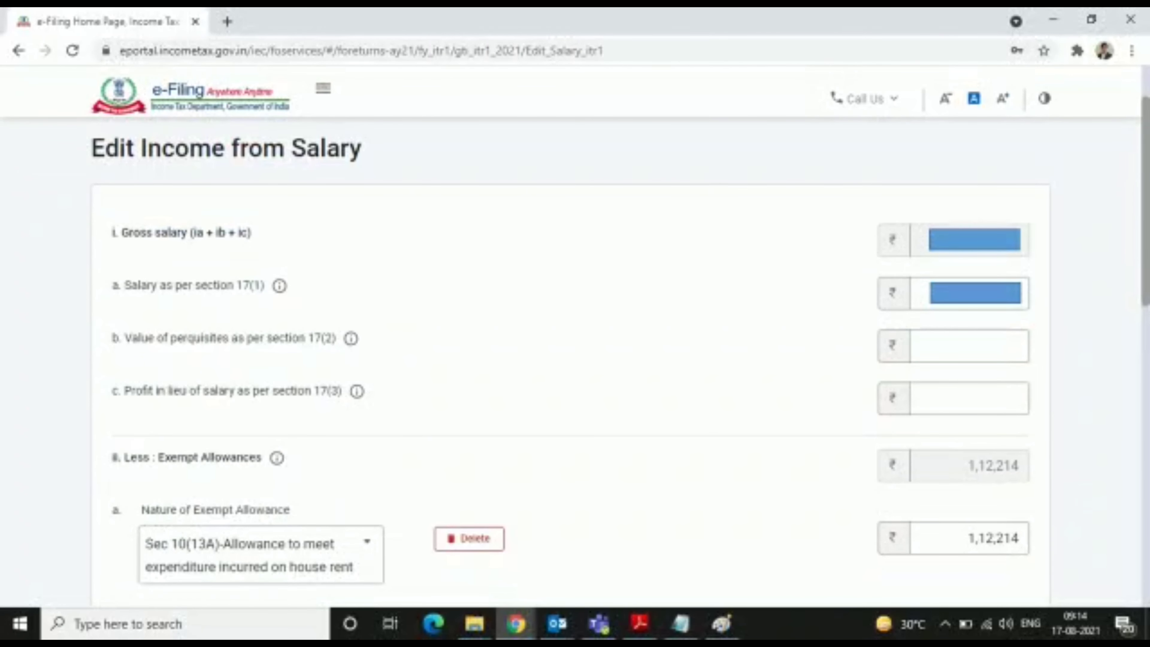
scroll(575, 335, "down", 10)
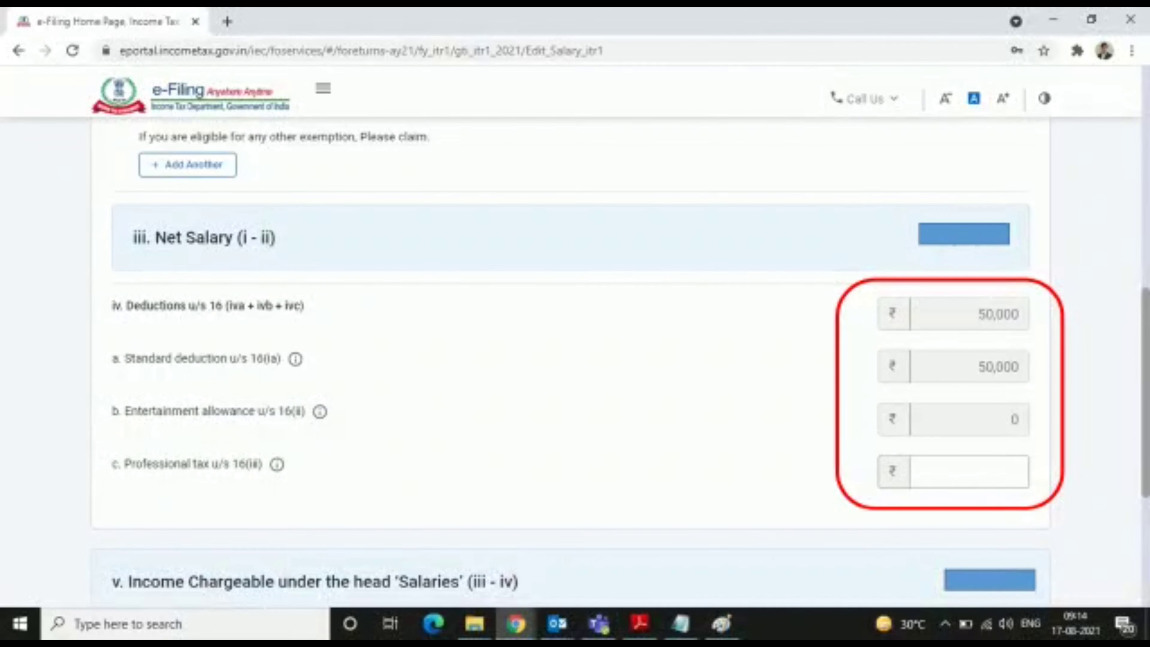
scroll(575, 335, "down", 2)
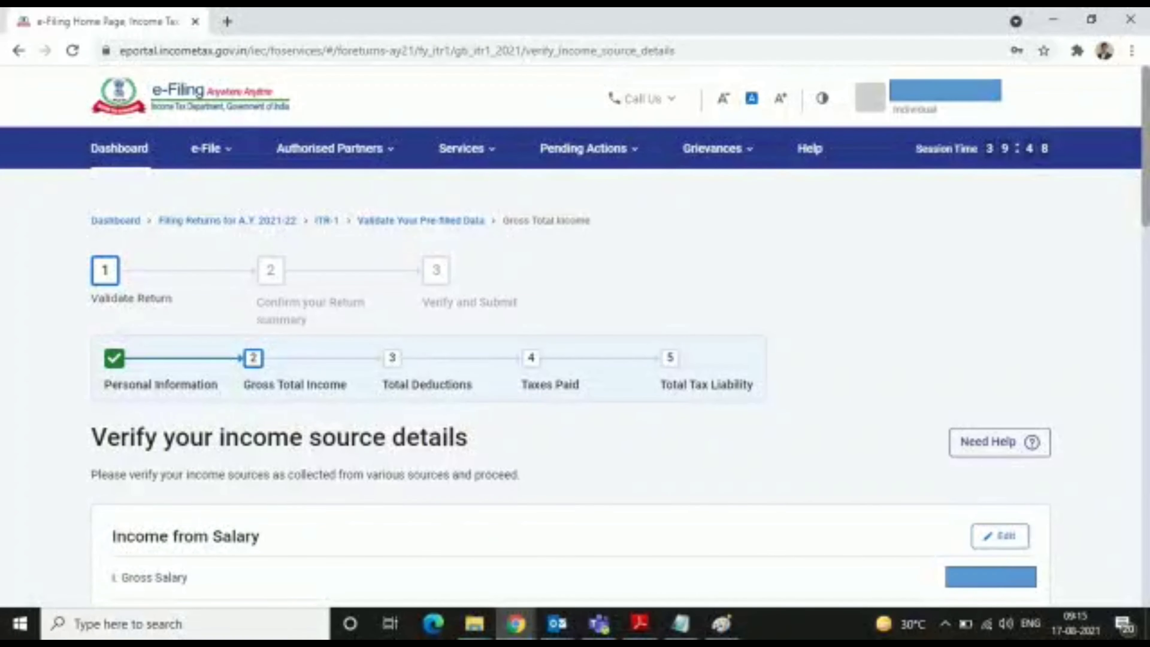
Review the salary, house property and other-source income details and confirm the gross total income section
scroll(575, 335, "down", 5)
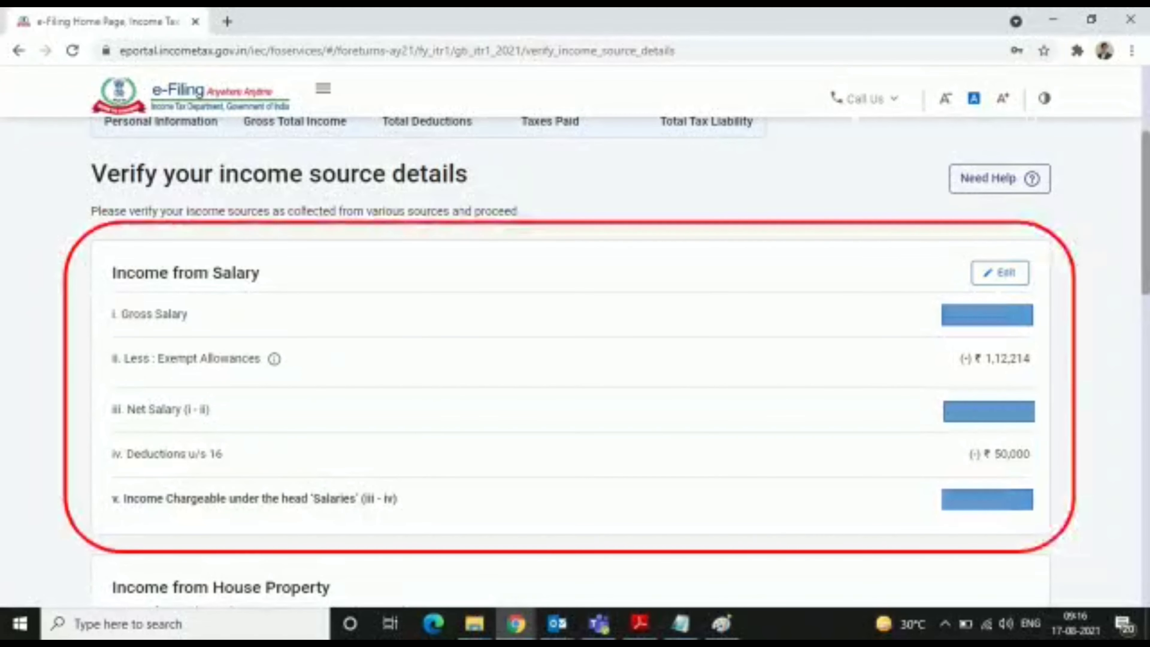
scroll(575, 335, "down", 8)
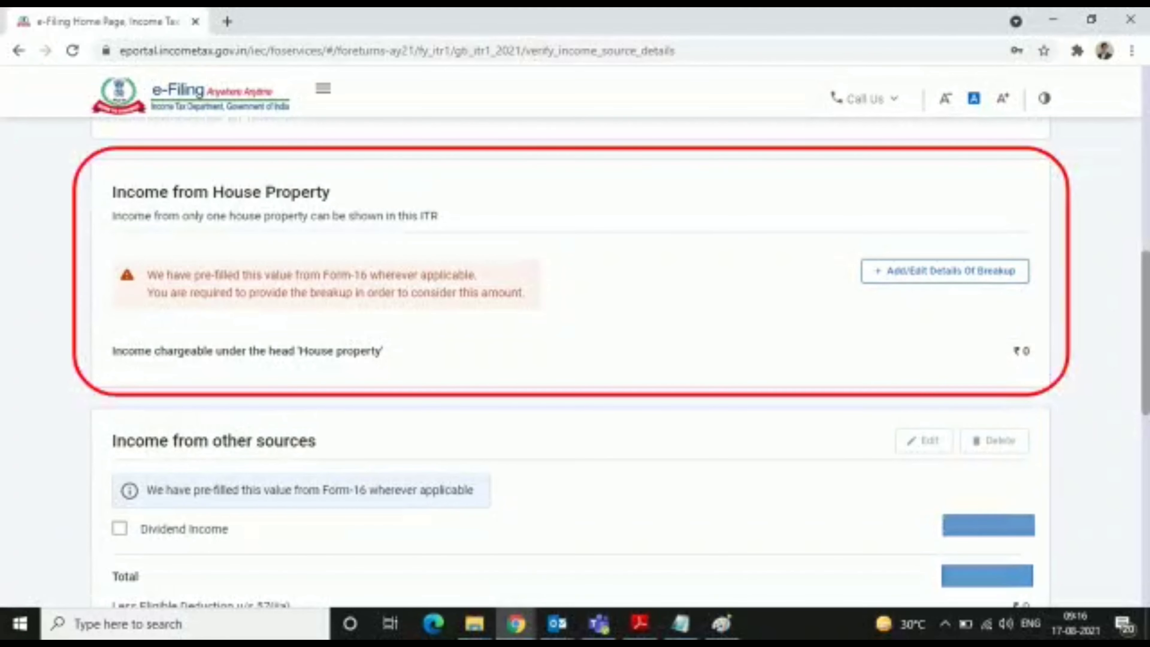
scroll(575, 335, "down", 5)
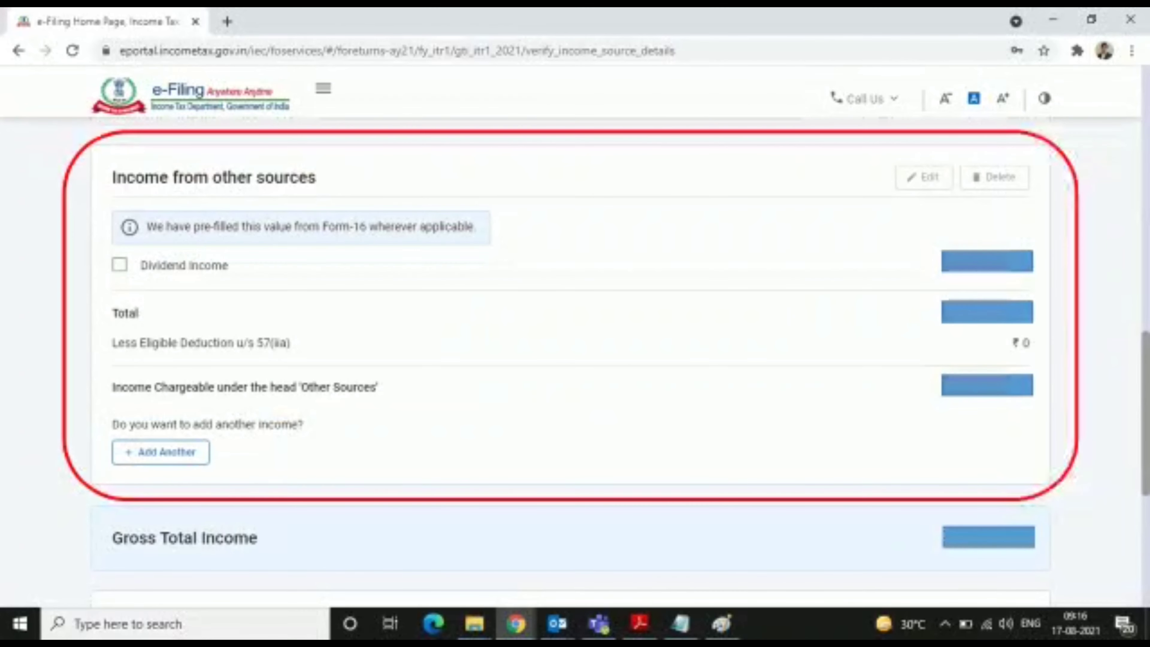
scroll(575, 335, "down", 5)
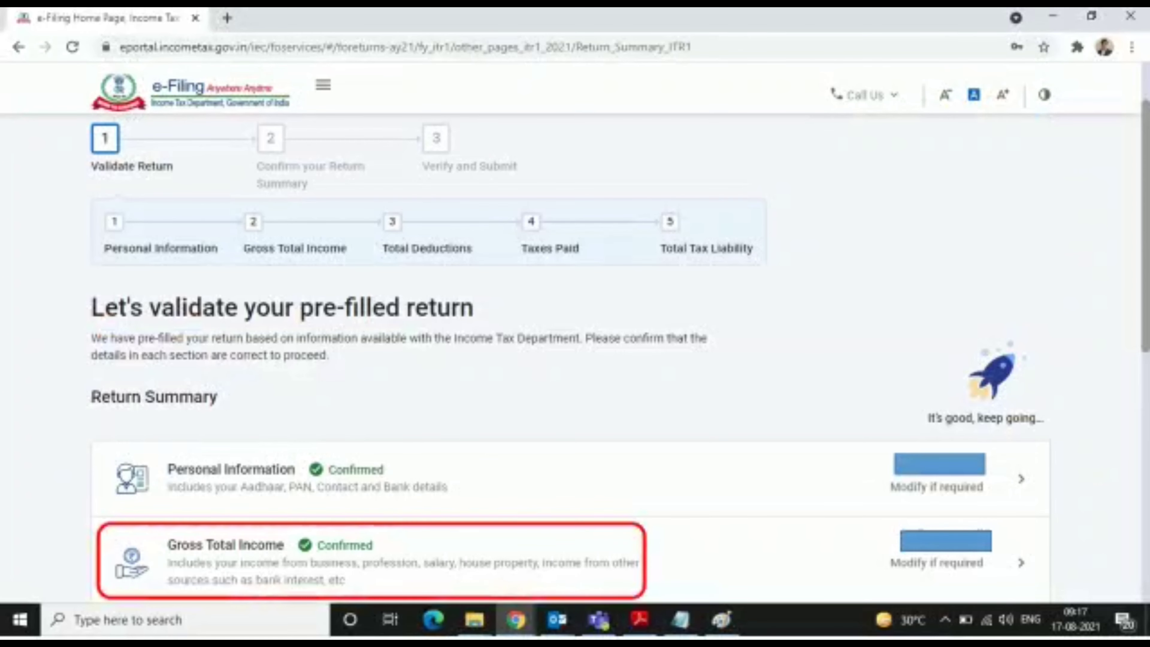
Claim ₹1,70,700 under Section 80C in the deductions questionnaire and go through the other deduction types without claiming any
scroll(571, 362, "down", 5)
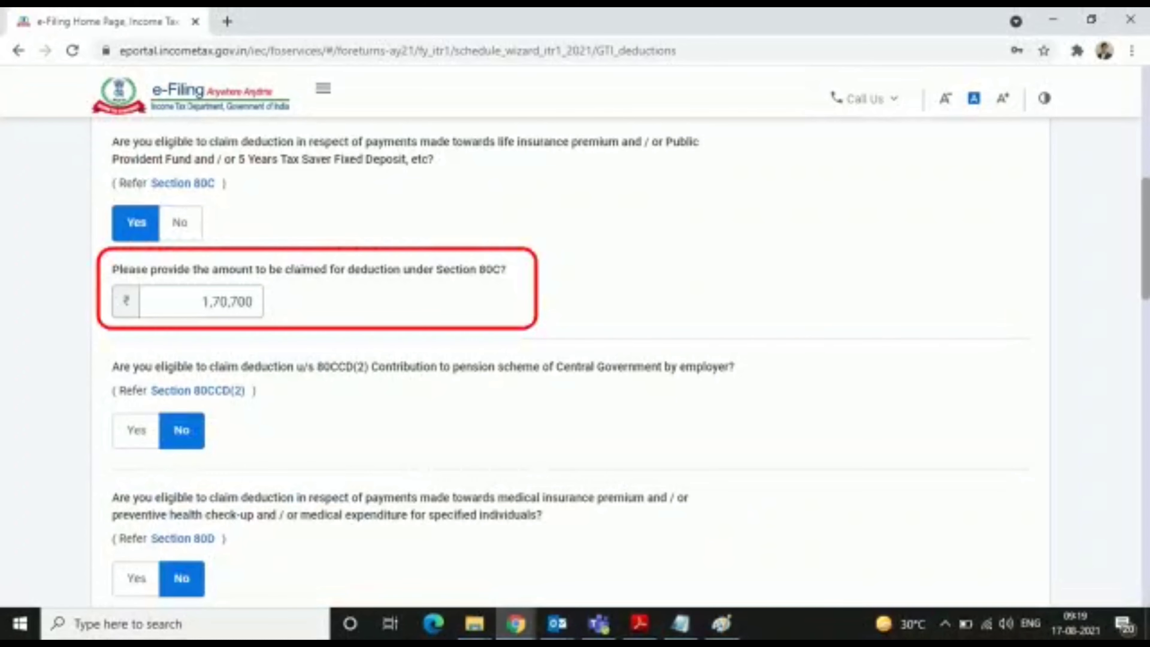
scroll(575, 362, "down", 10)
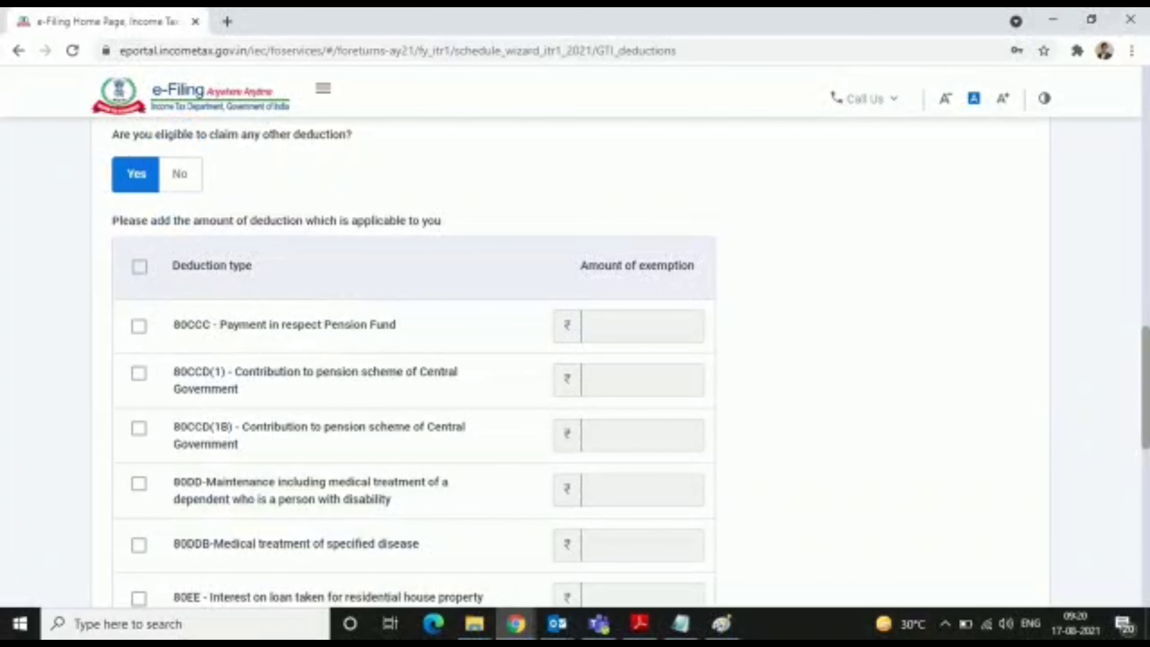
scroll(413, 362, "down", 6)
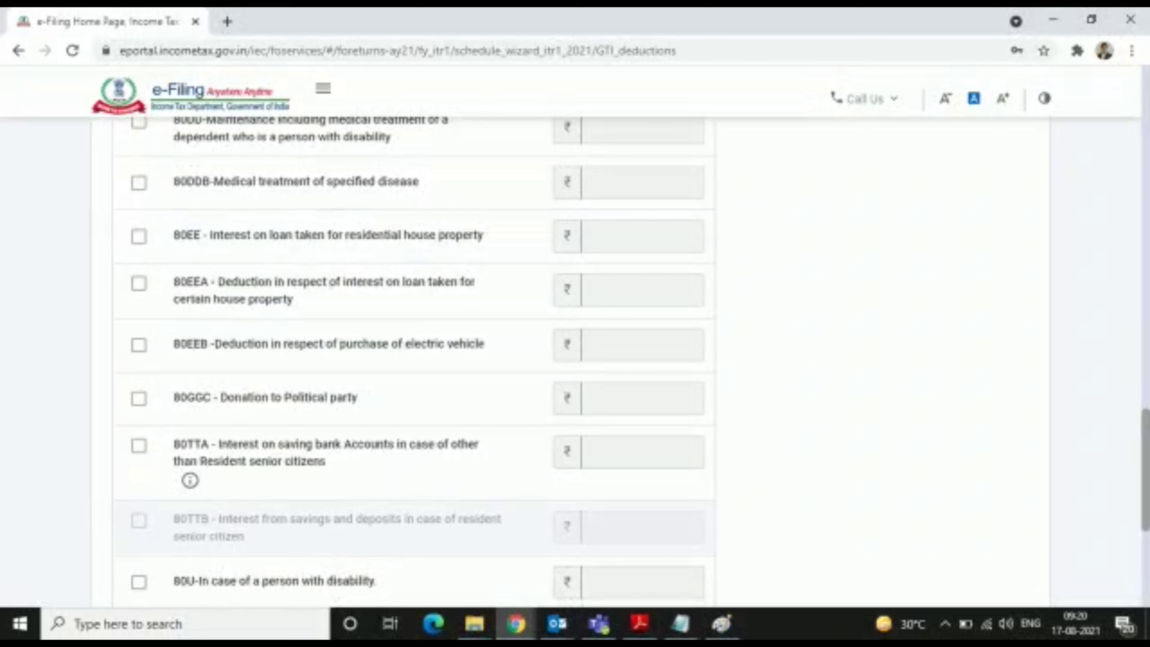
scroll(413, 363, "down", 3)
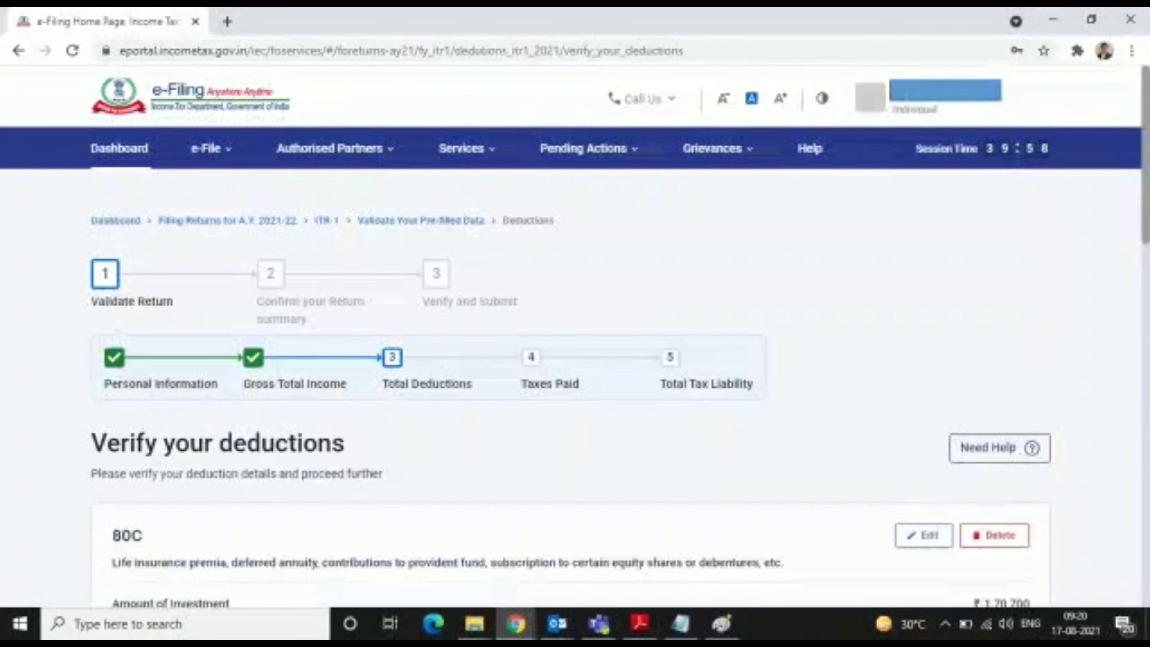
Check the 80C and 80D entries and the other available claims, and confirm the total deductions
scroll(574, 362, "down", 5)
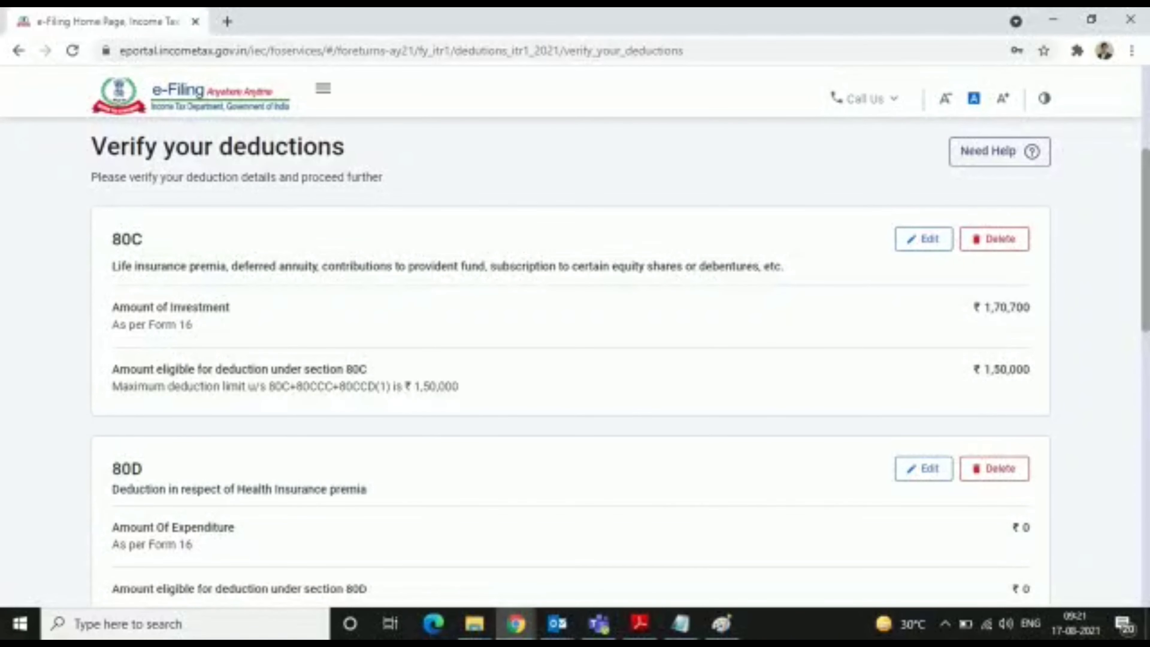
scroll(575, 362, "down", 5)
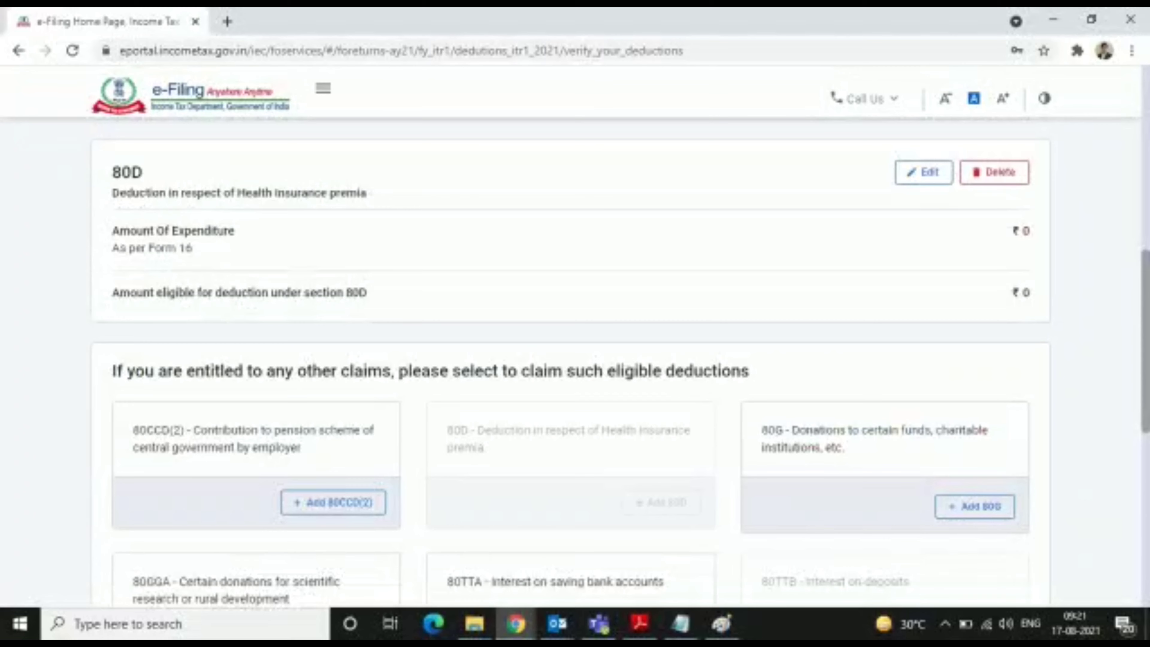
scroll(575, 362, "down", 4)
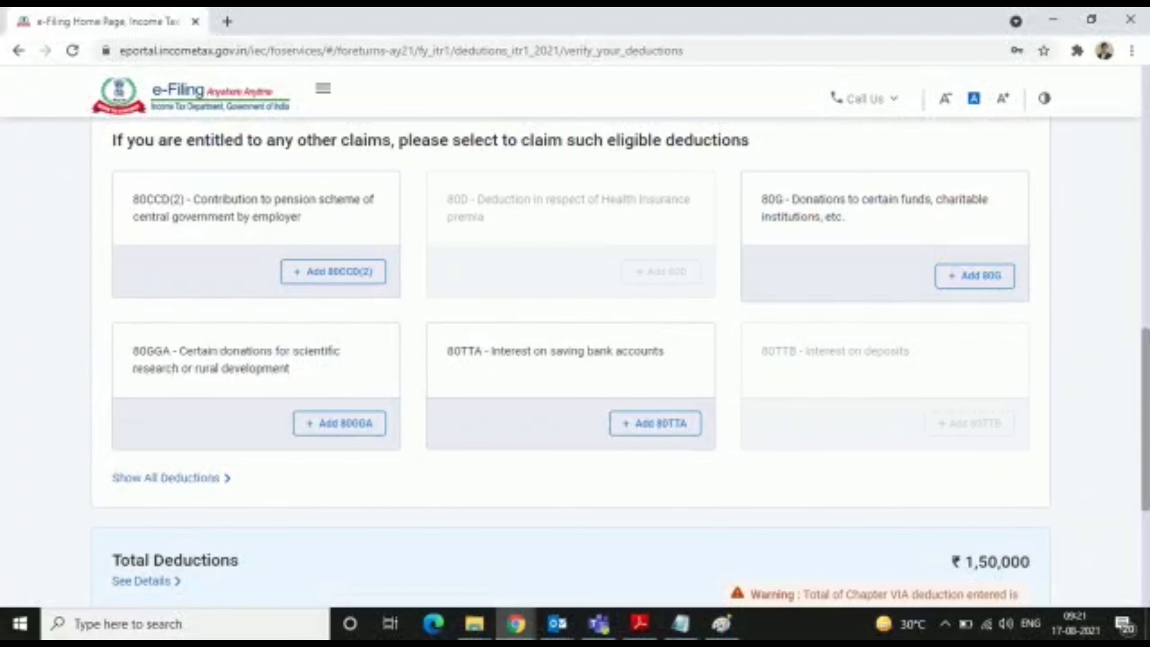
scroll(575, 363, "down", 4)
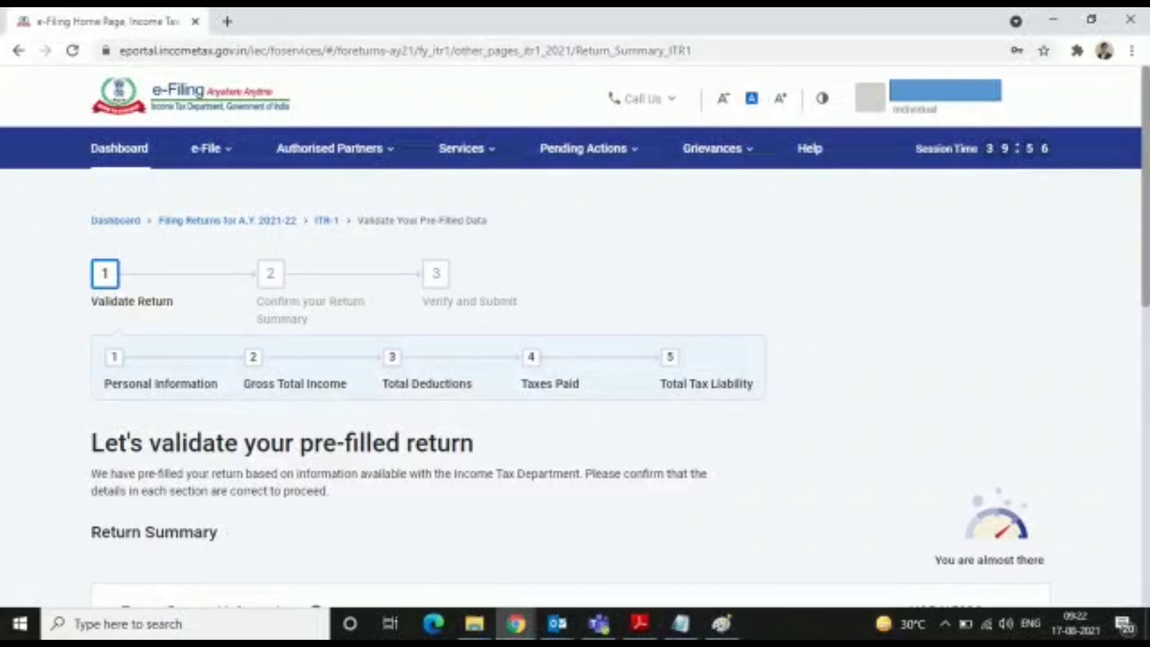
Open the Tax Paid section from the return summary, review the TDS, TCS and advance tax entries, and confirm them
scroll(574, 362, "down", 5)
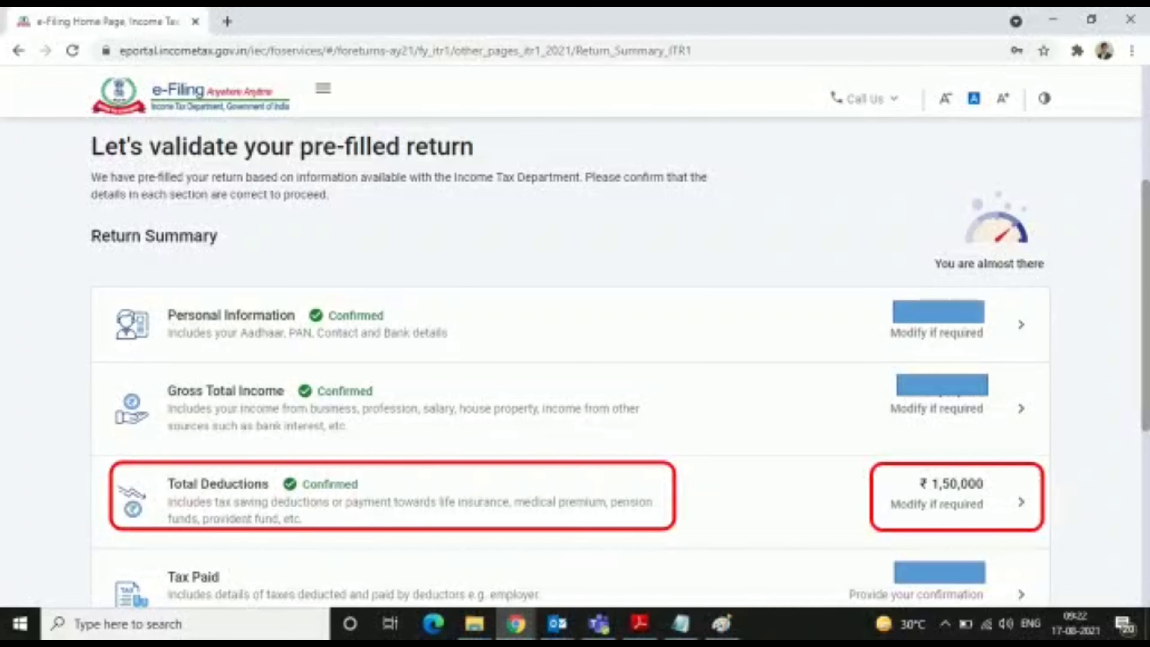
scroll(575, 362, "down", 4)
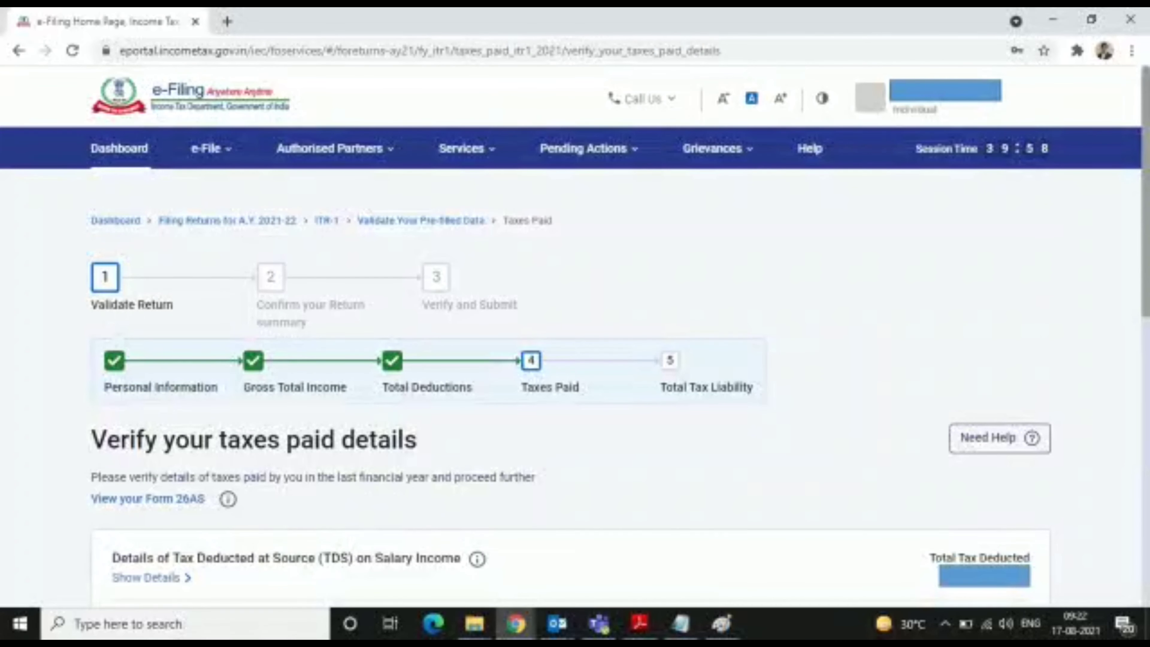
scroll(575, 362, "down", 5)
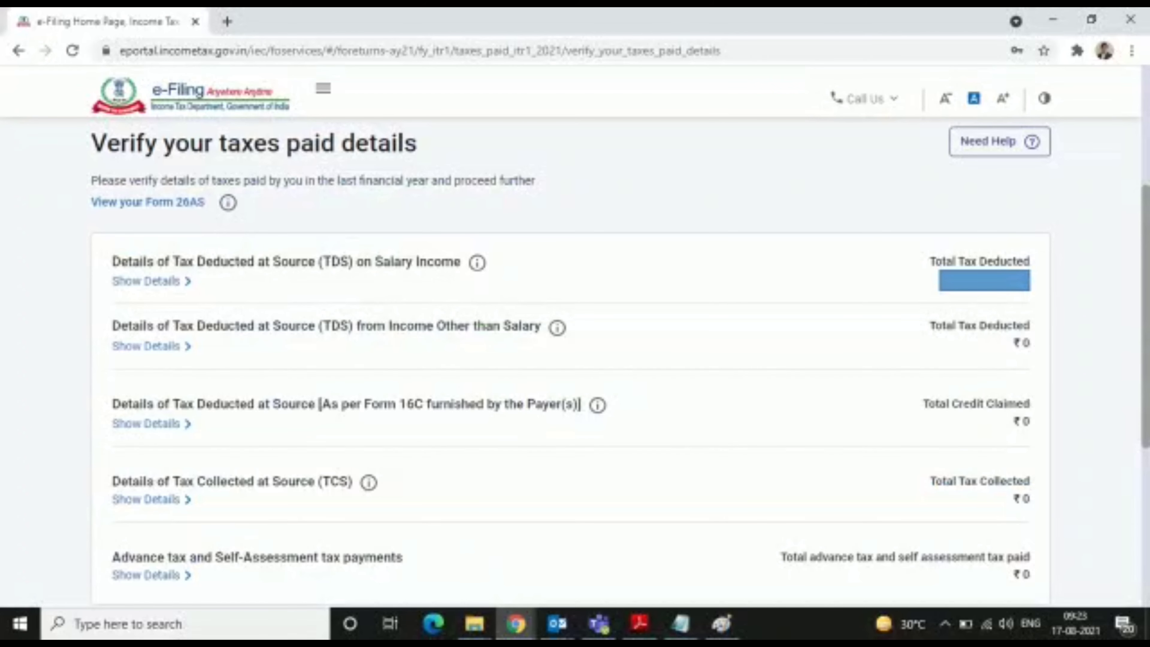
scroll(574, 362, "down", 4)
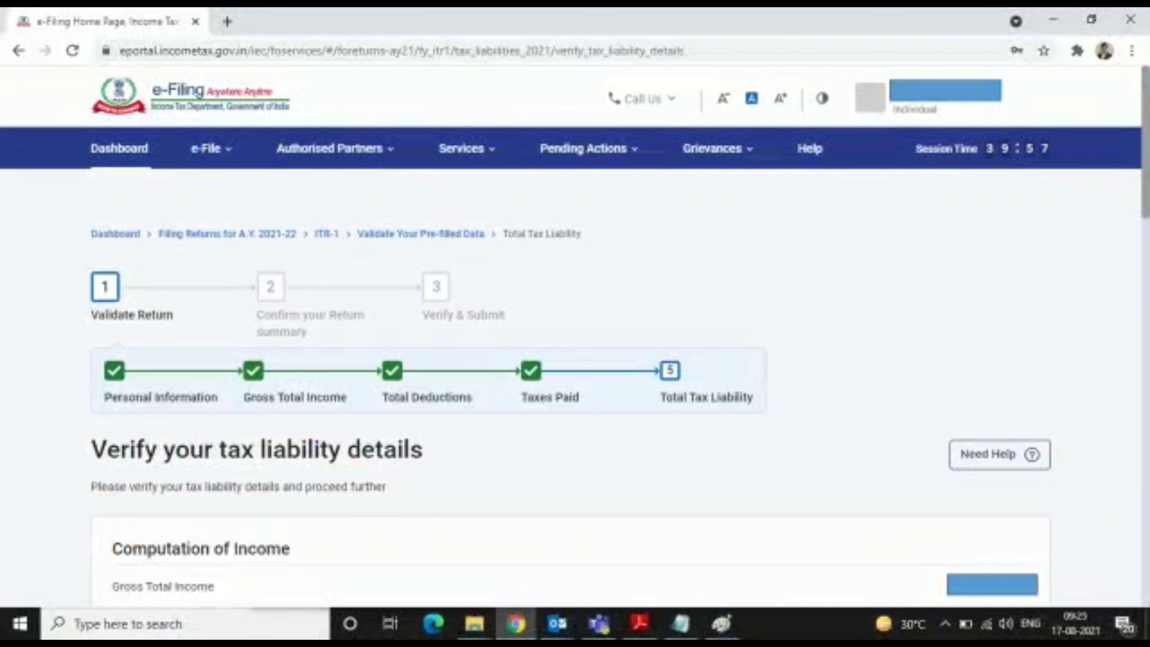
Review the computation of income and tax, including rebate, cess, relief, interest and fees, and confirm the total tax liability
scroll(575, 362, "down", 5)
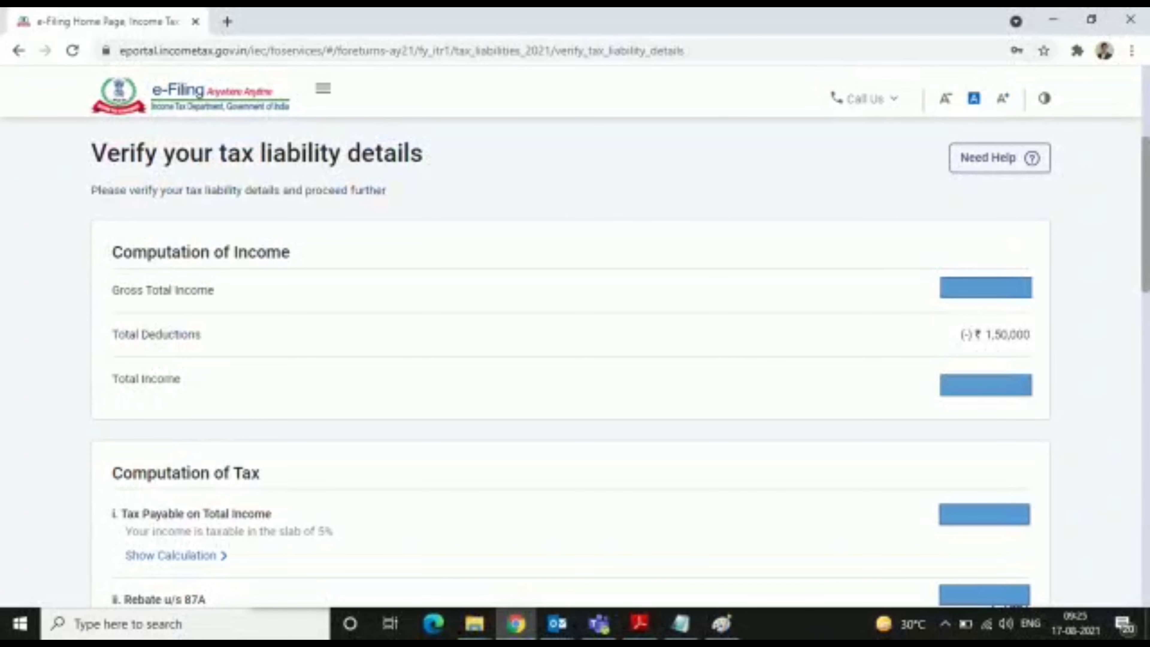
scroll(575, 362, "down", 5)
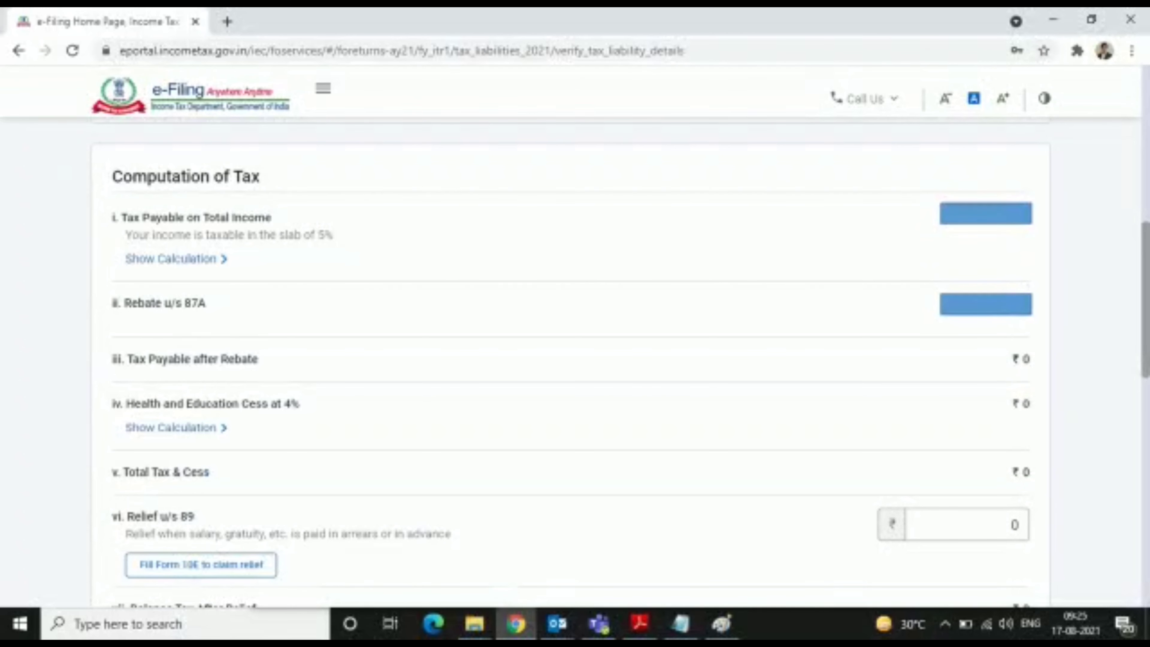
scroll(575, 362, "down", 6)
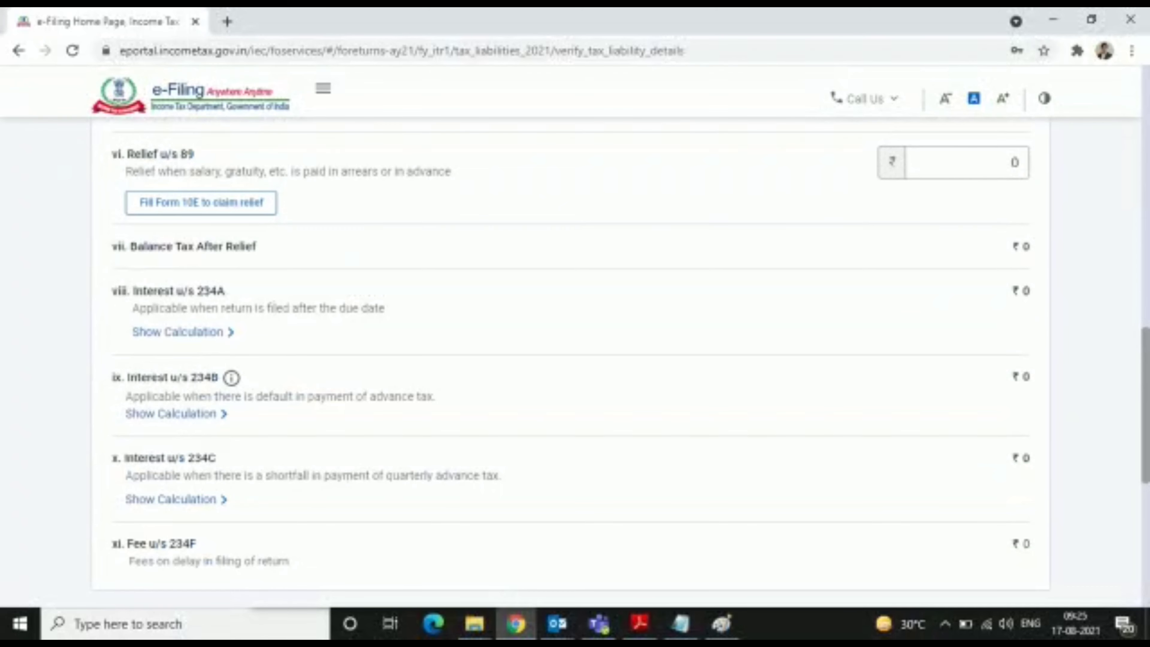
scroll(575, 362, "down", 6)
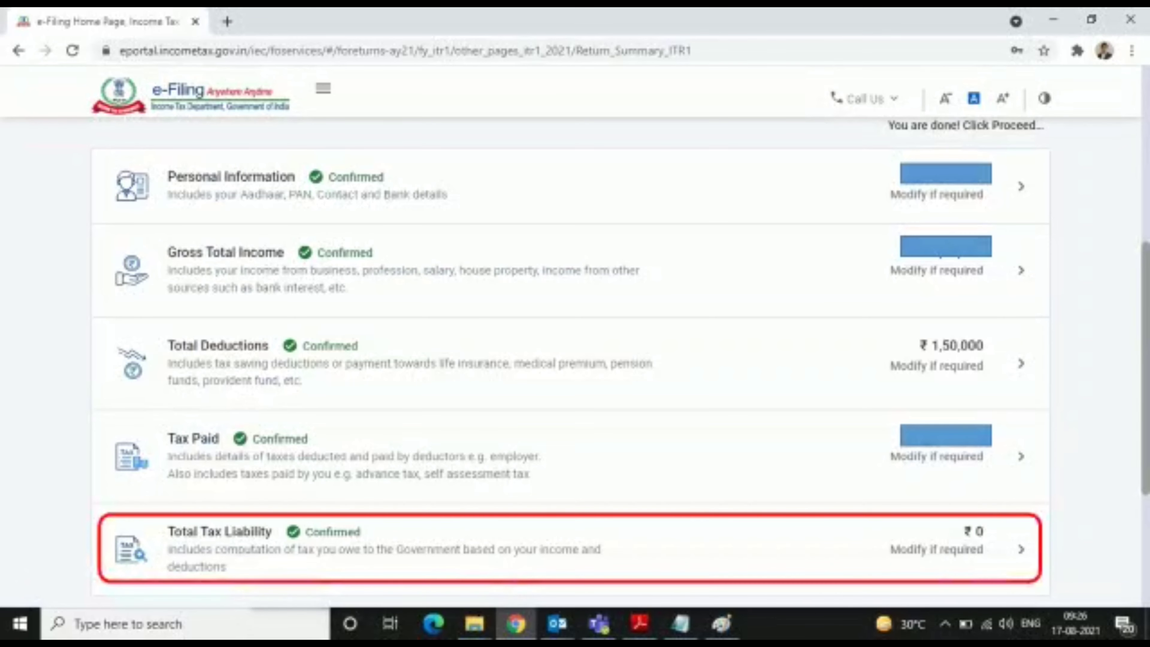
Proceed from the validated return to the tax summary, check the taxable income and tax calculations, and continue to Preview and Submit
scroll(570, 363, "down", 3)
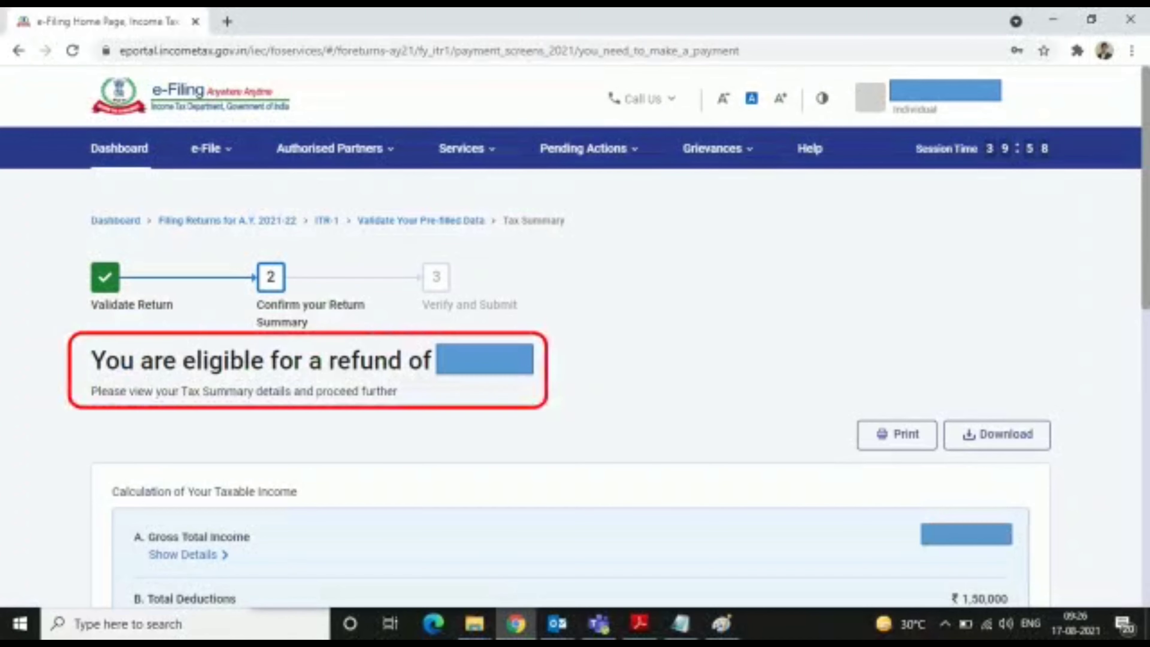
scroll(575, 335, "down", 5)
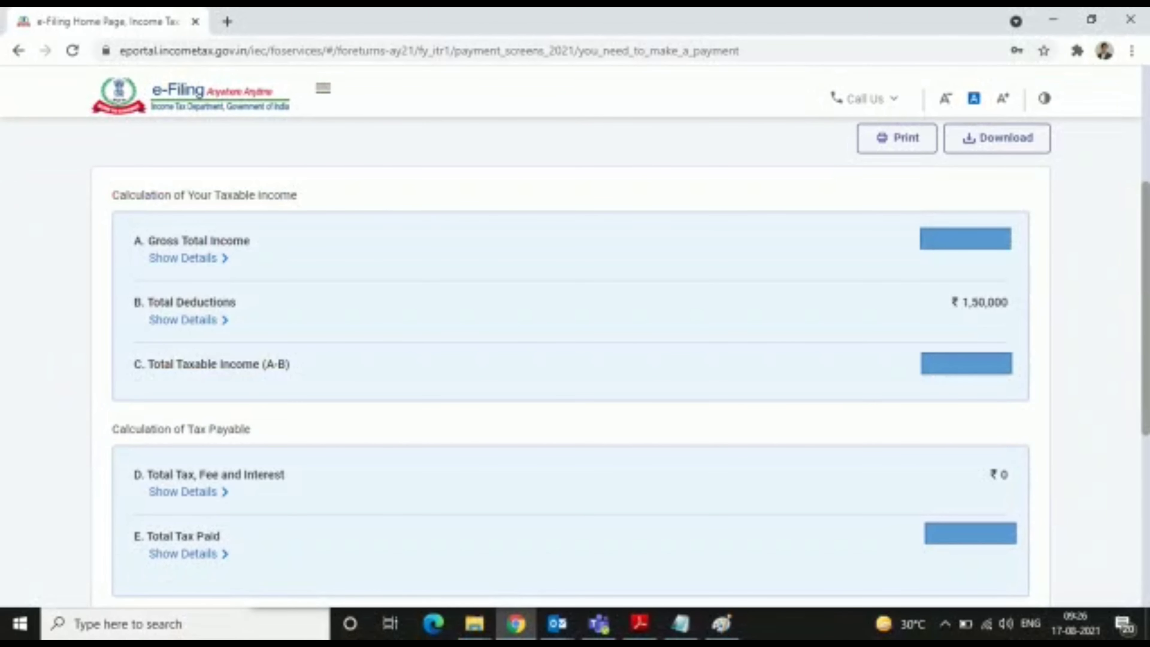
scroll(575, 335, "down", 5)
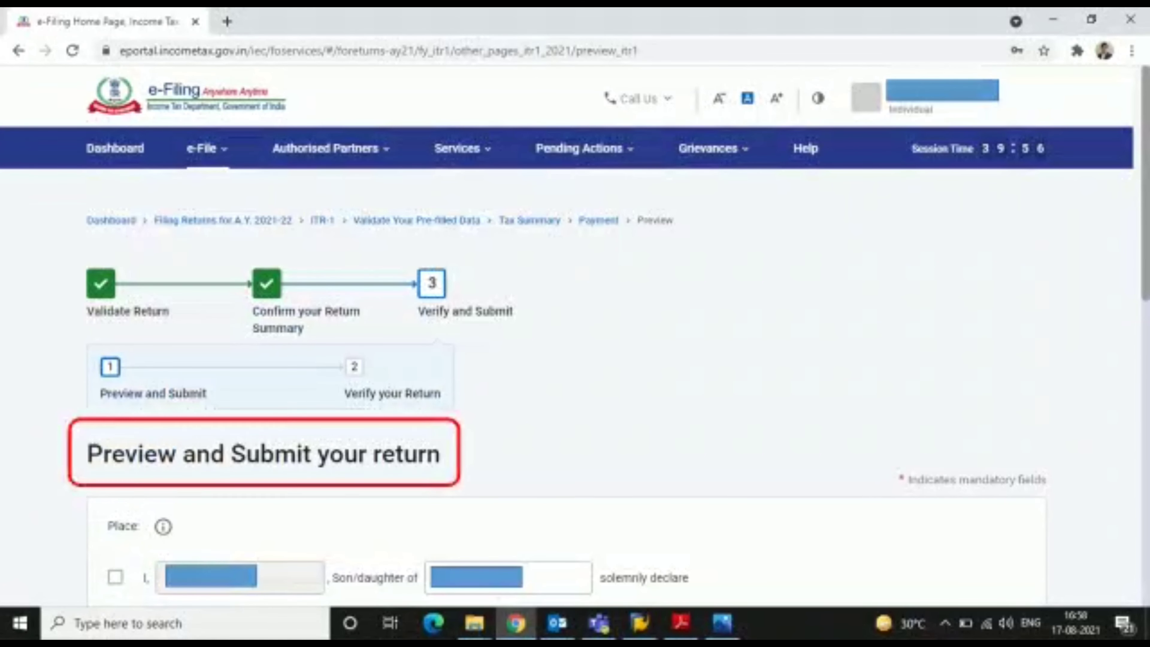
Go through the declaration made in the capacity of Self, leave the tax return preparer details empty, and proceed to the return preview
scroll(575, 362, "down", 5)
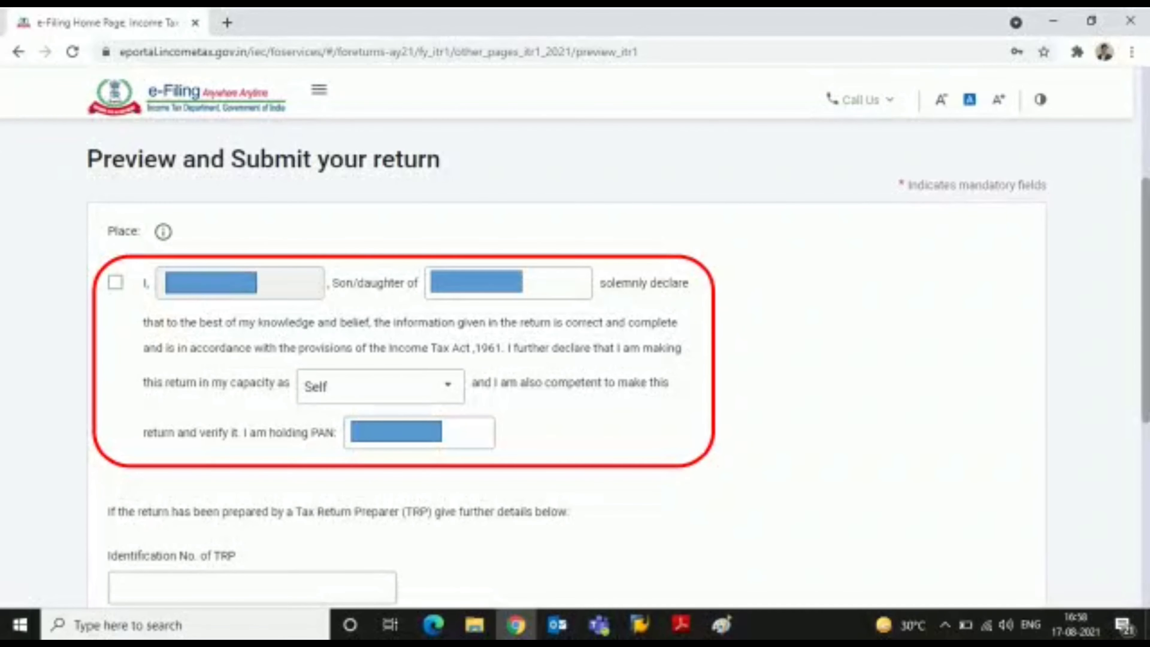
scroll(575, 363, "down", 5)
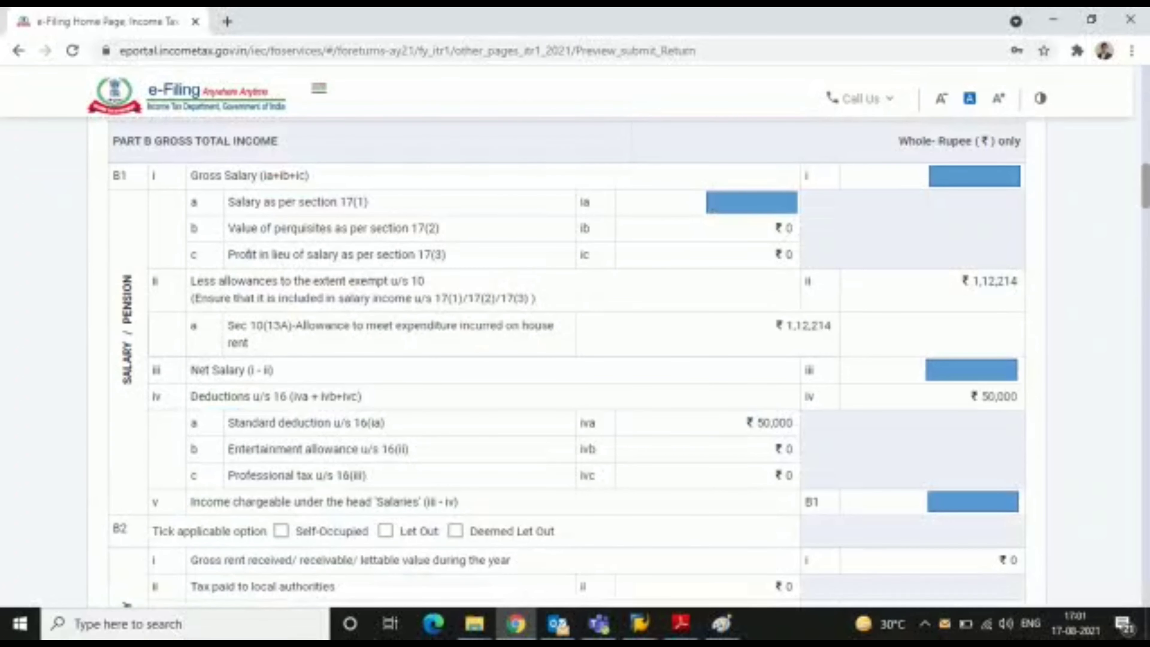
Examine the full return preview, covering gross total income, deductions, tax payable, bank details, schedules and the verification statement
scroll(566, 362, "down", 8)
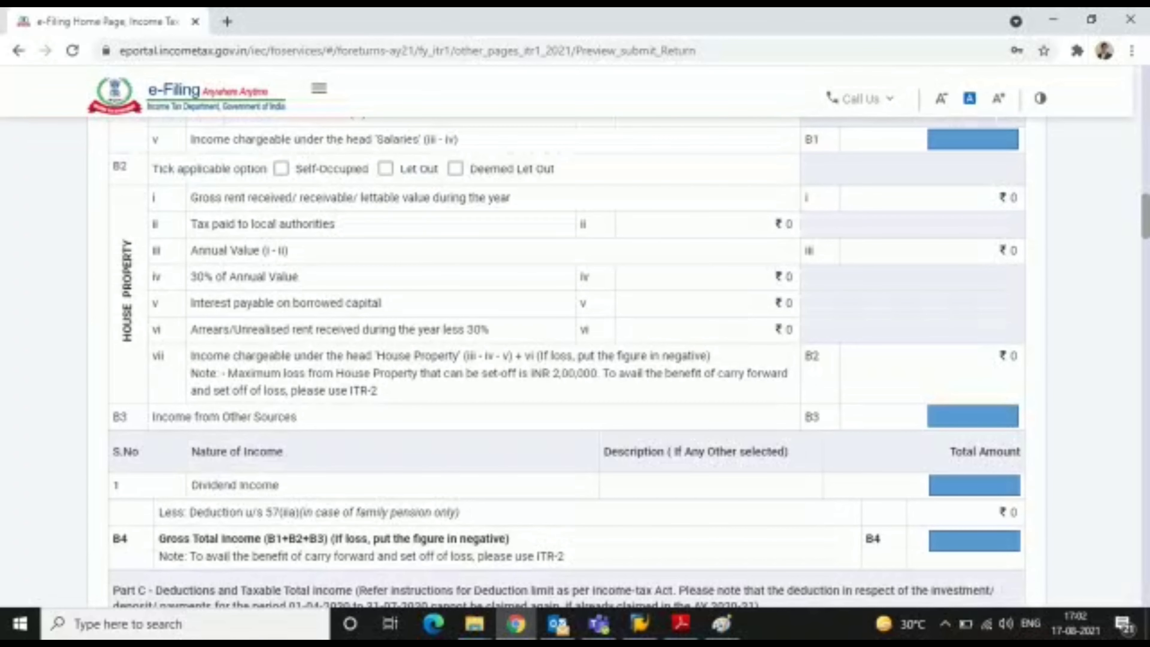
scroll(566, 362, "down", 10)
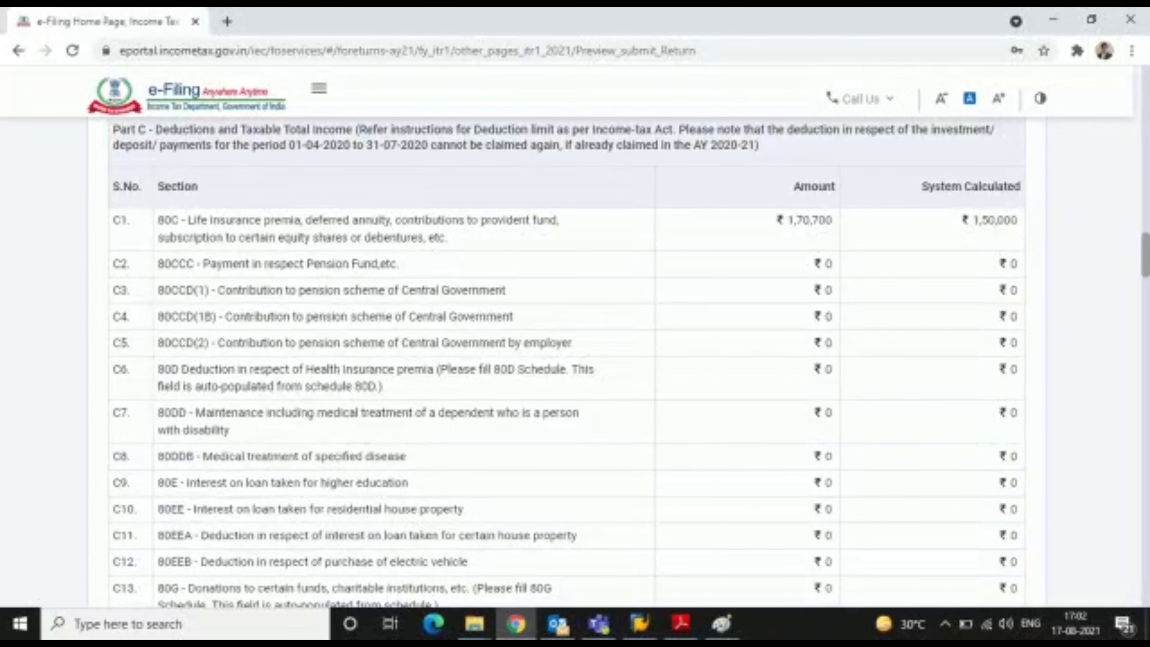
scroll(565, 362, "down", 15)
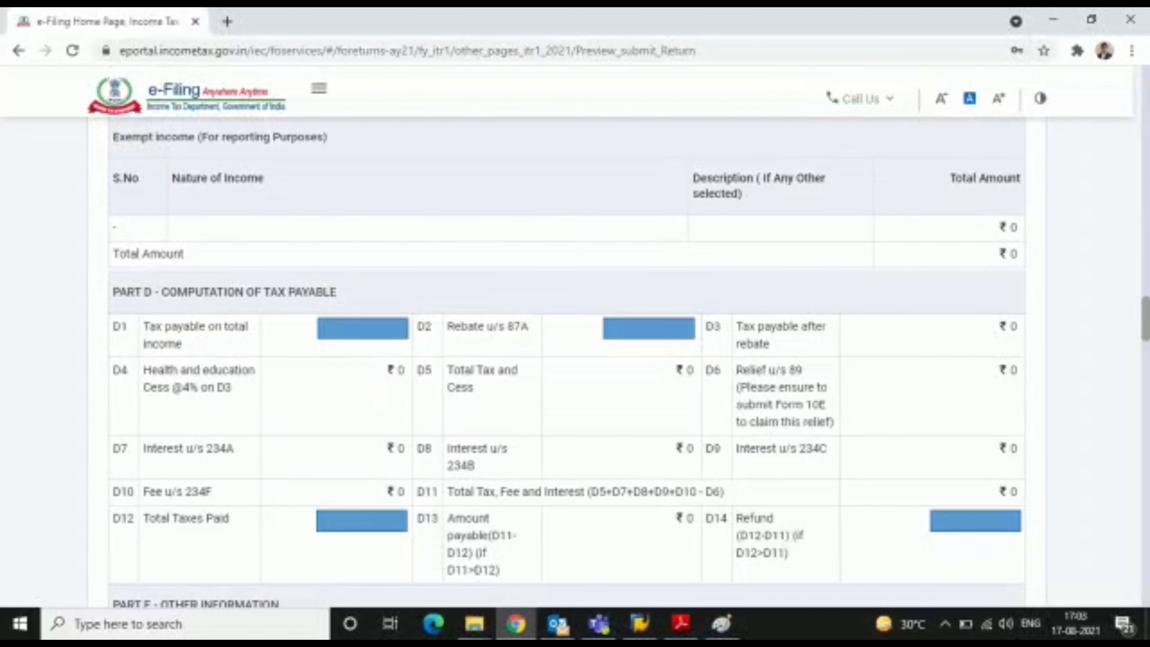
scroll(566, 362, "down", 10)
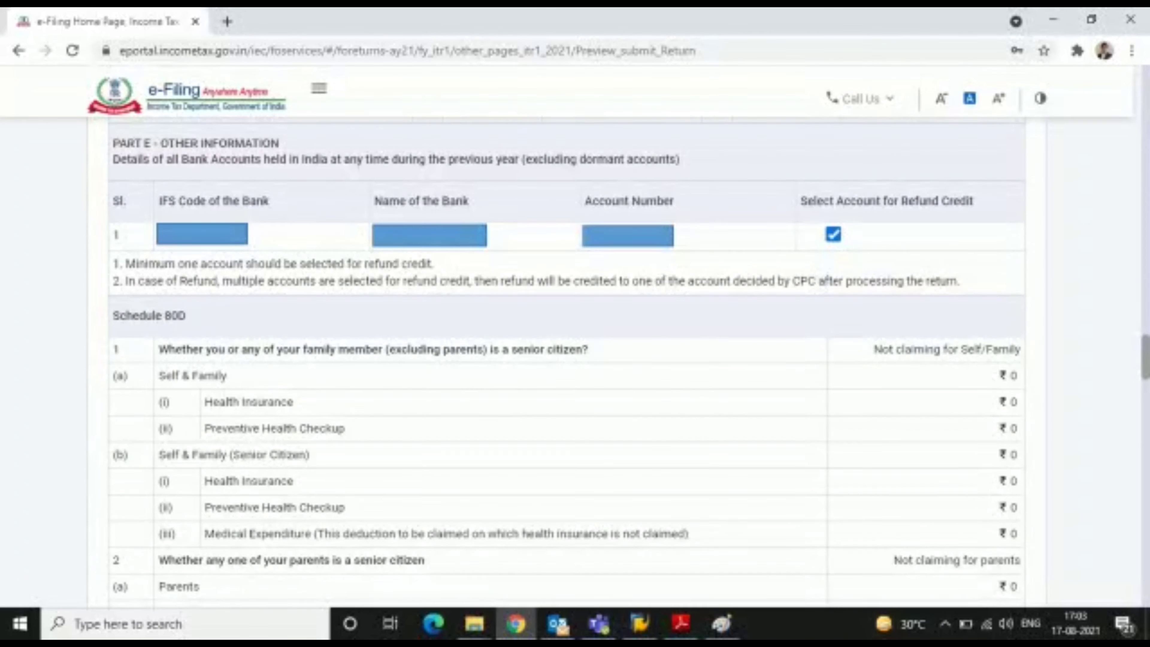
scroll(565, 363, "down", 10)
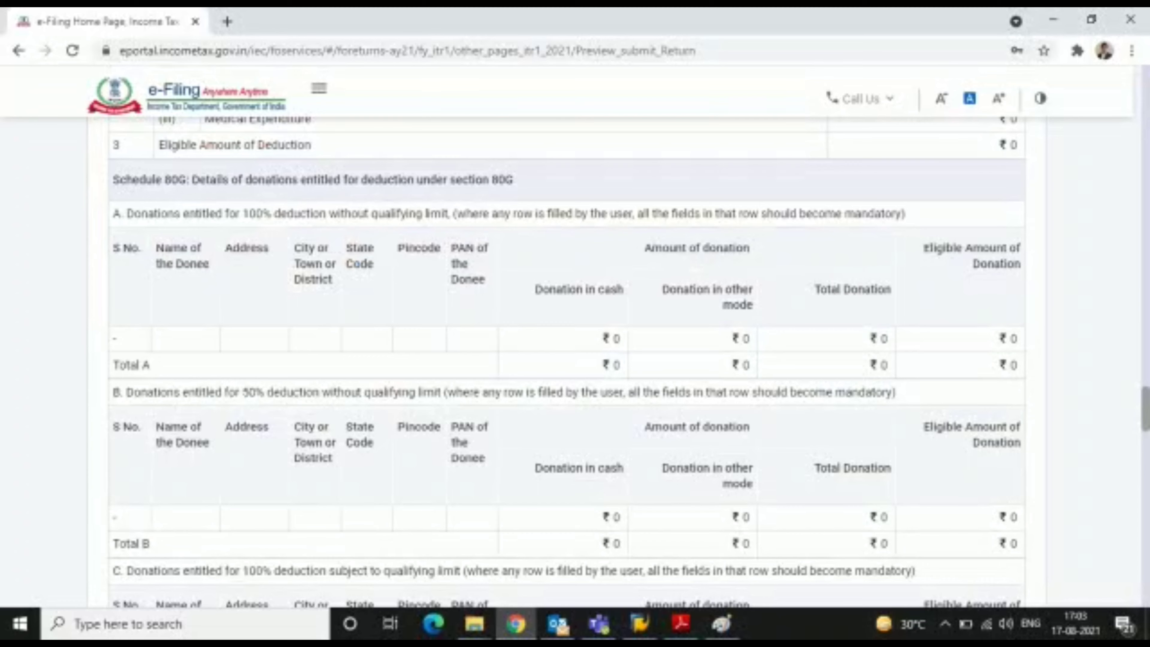
scroll(566, 363, "down", 15)
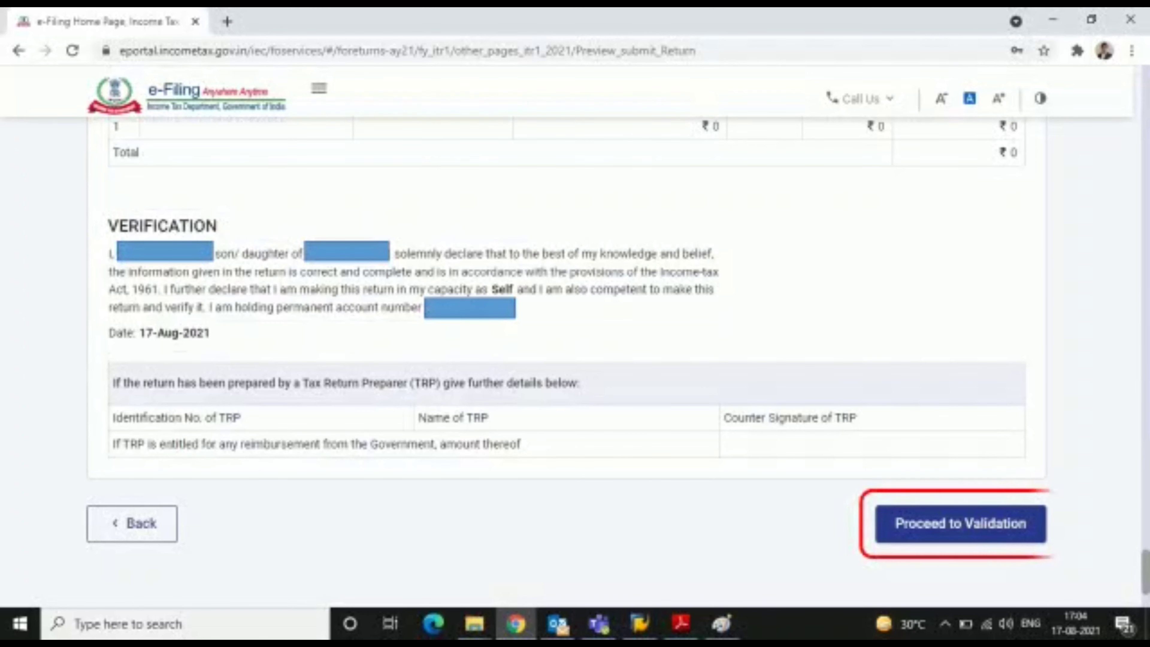